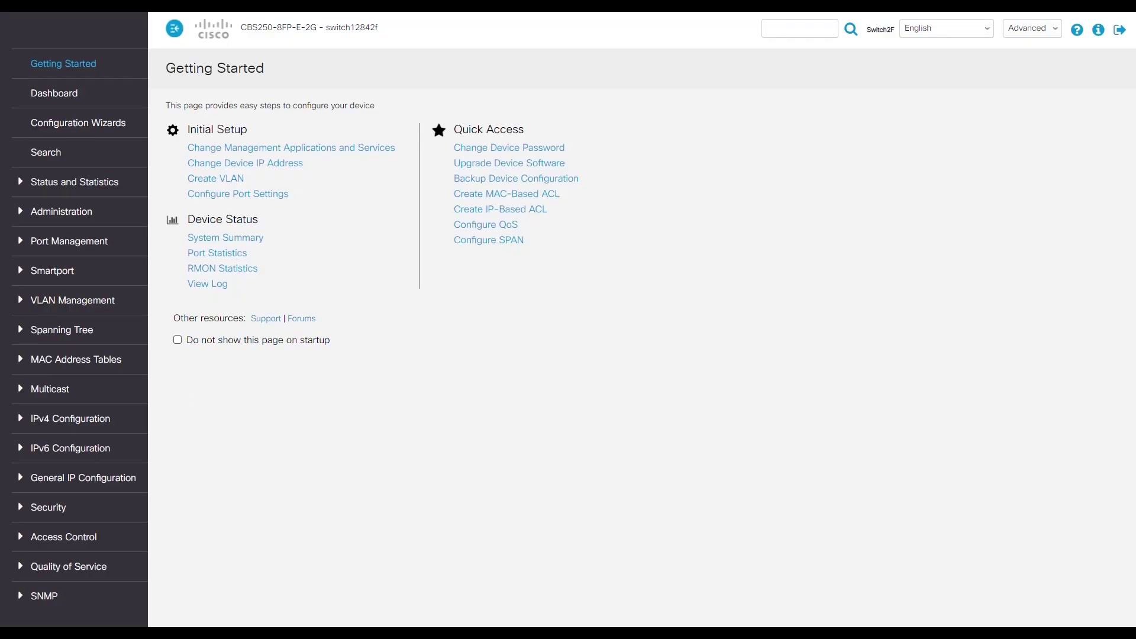
# - View the IPv4 Interface table showing each VLAN interface's IP address
pyautogui.click(23, 421)
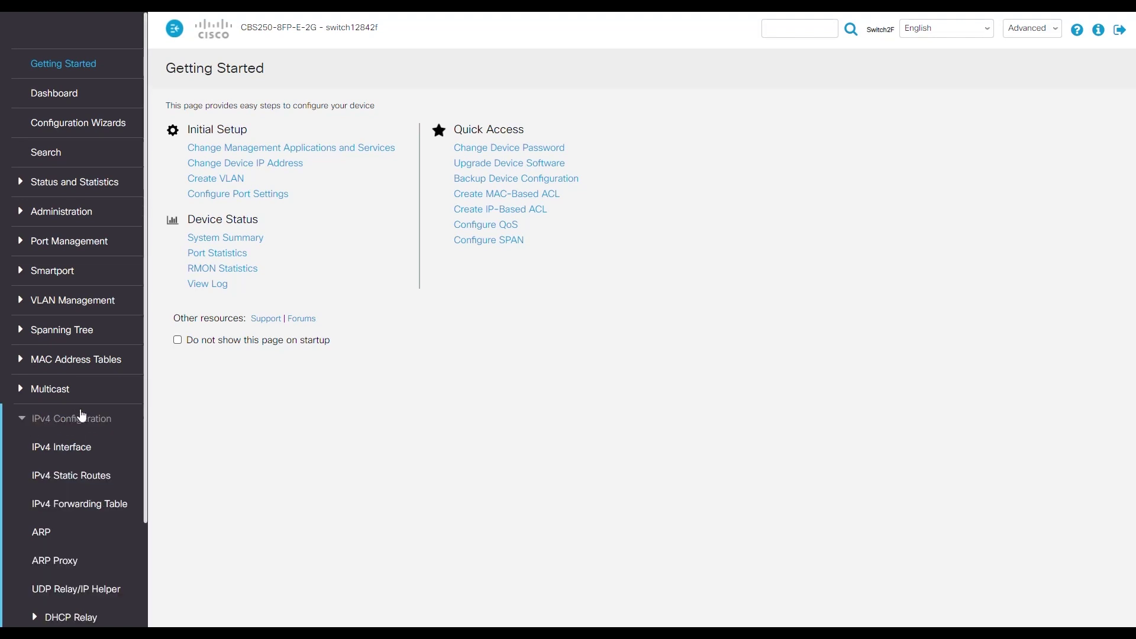
pyautogui.scroll(-1, 79, 413)
pyautogui.click(78, 390)
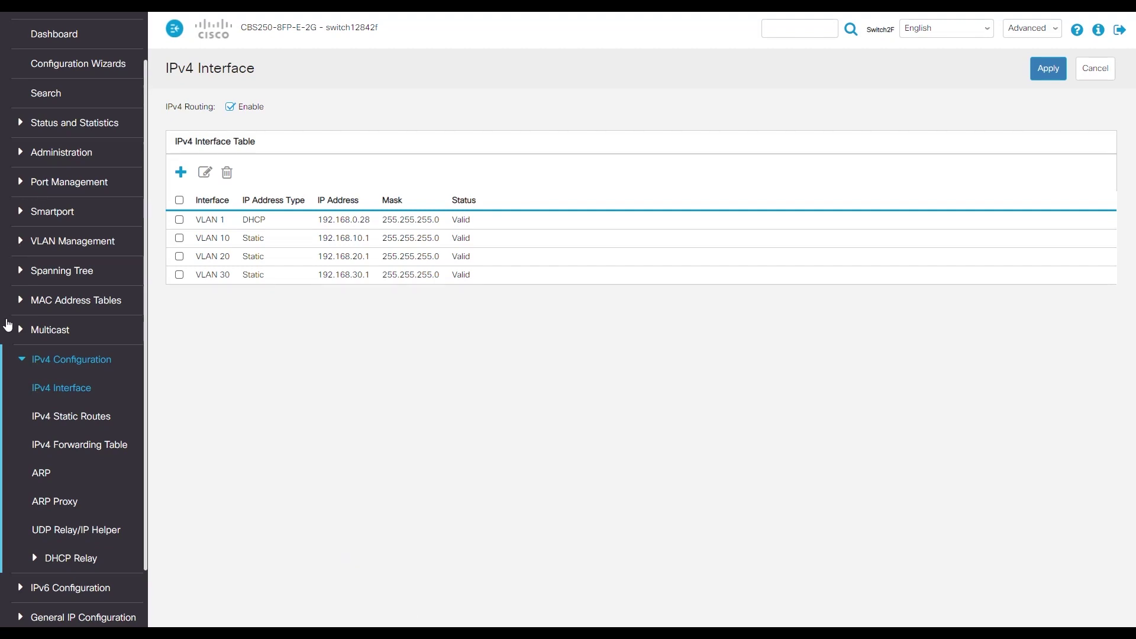
# - Review VLAN Interface Settings and Port VLAN Membership for VLANs 1, 10, 20 and 30
pyautogui.click(24, 361)
pyautogui.click(22, 300)
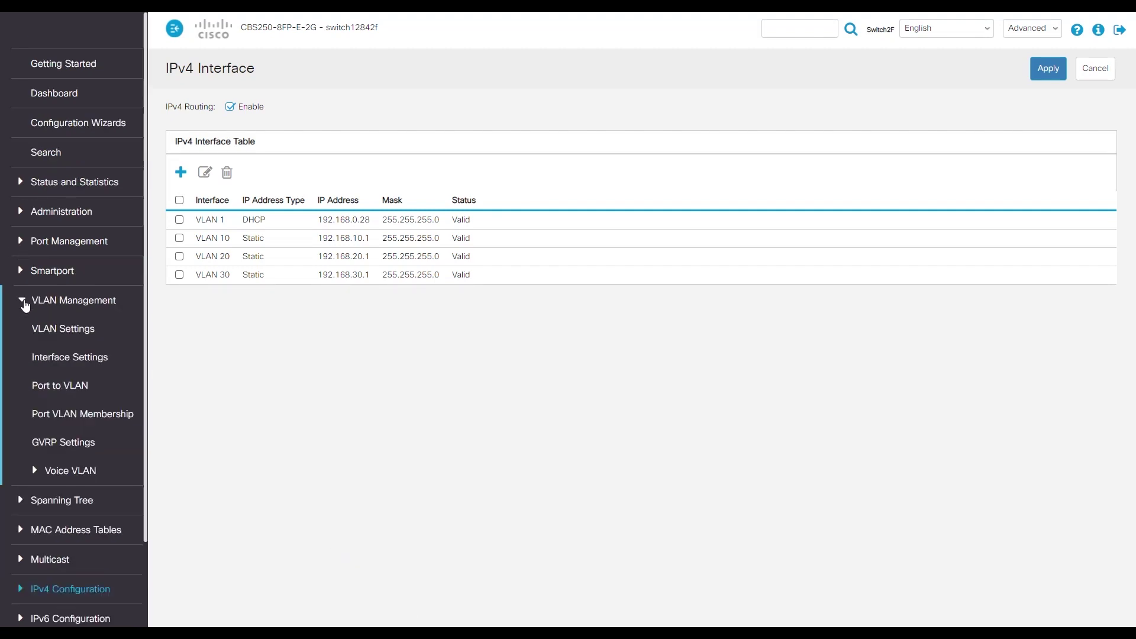
pyautogui.click(62, 358)
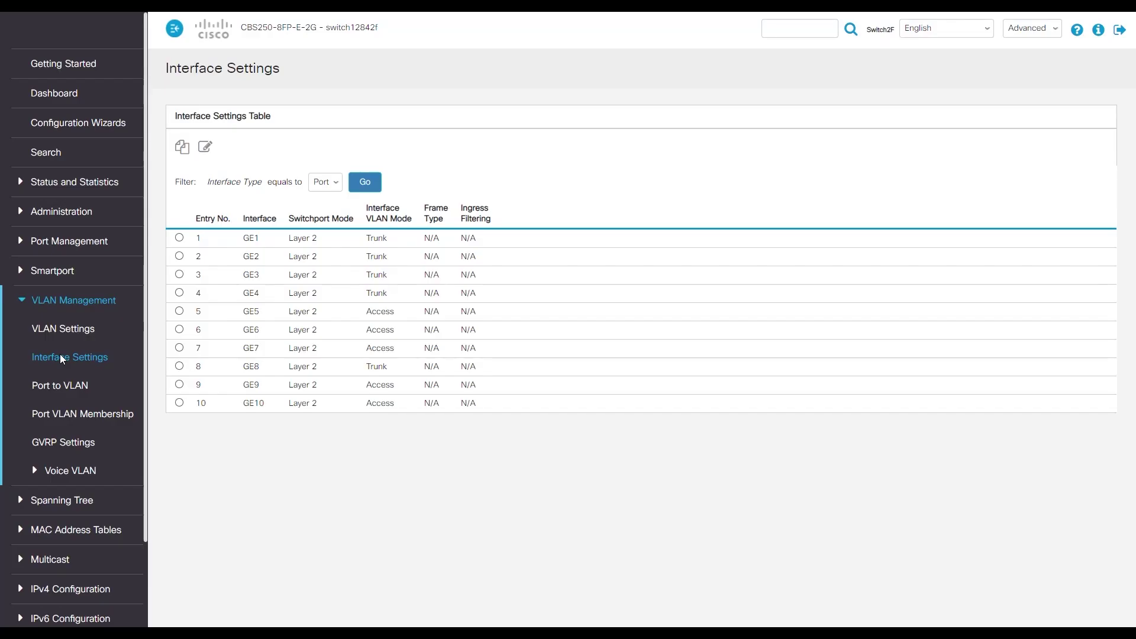
pyautogui.click(101, 414)
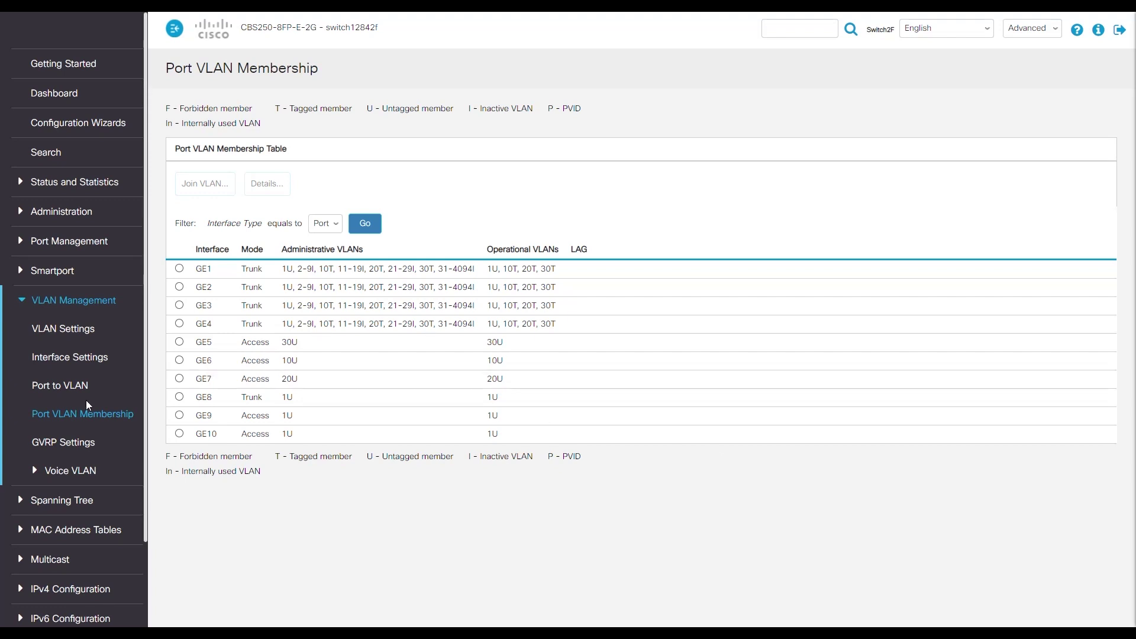
pyautogui.click(35, 300)
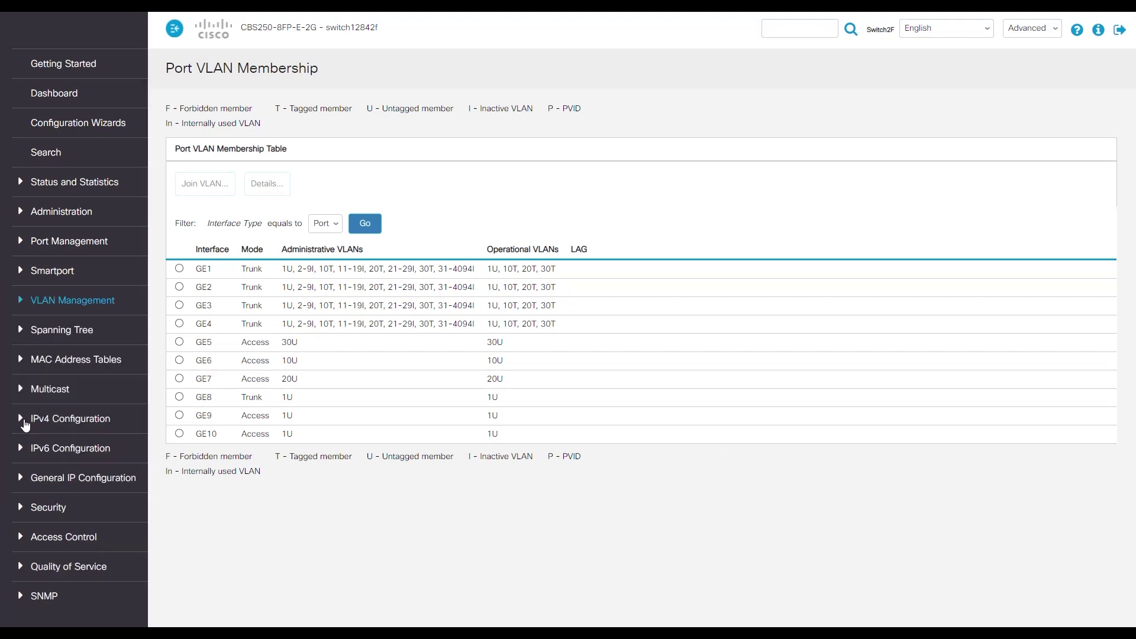
# - Create the IPv4-based ACL 'Inter-VLAN-ACL' under Access Control
pyautogui.click(24, 535)
pyautogui.scroll(-1, 118, 553)
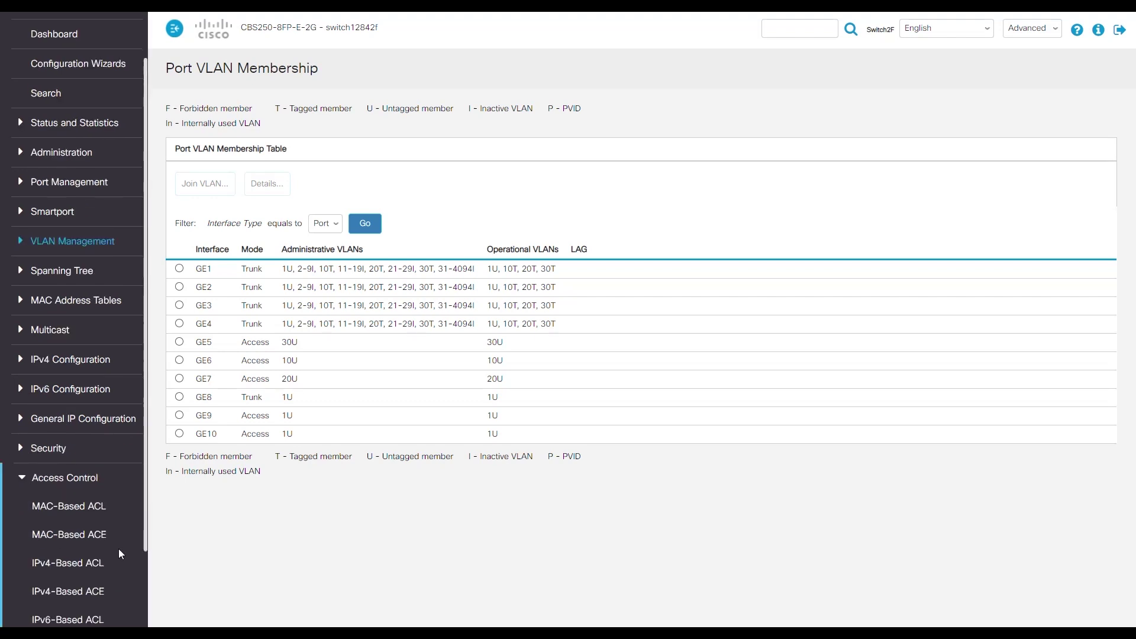
pyautogui.click(64, 563)
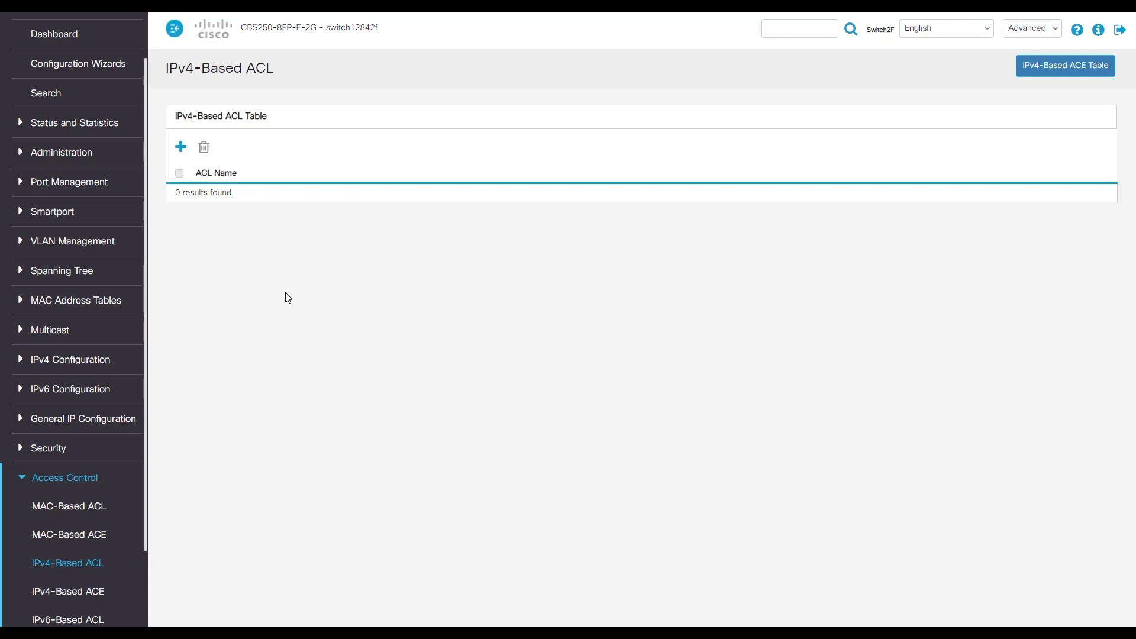
pyautogui.click(181, 148)
pyautogui.click(187, 297)
pyautogui.write('Inter-VLAN-ACL')
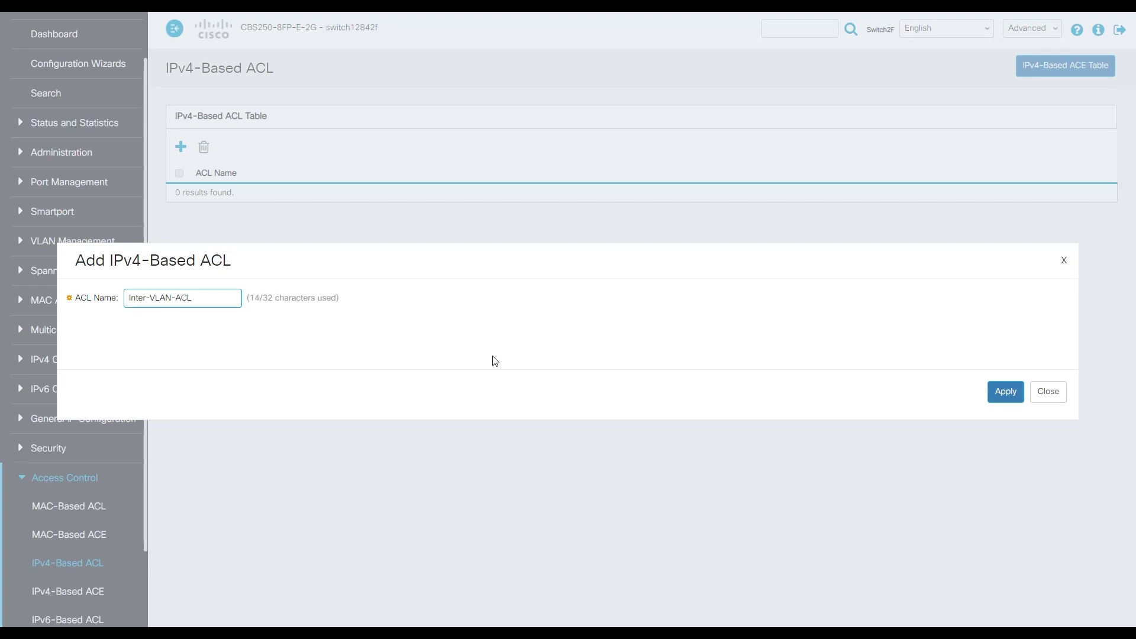
pyautogui.click(1004, 393)
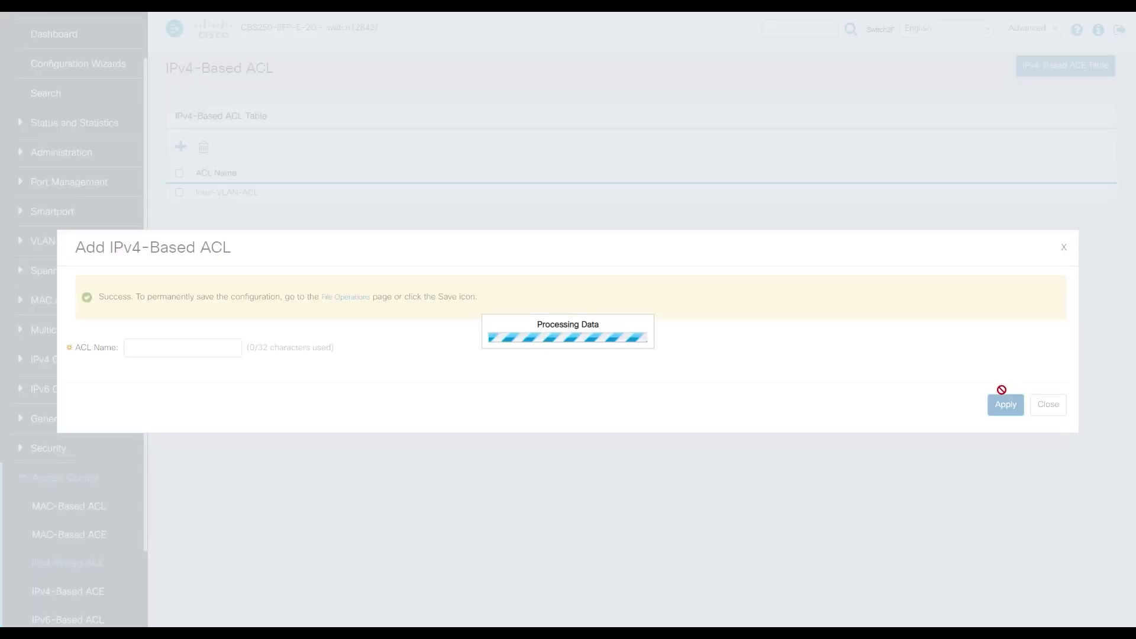
pyautogui.click(1047, 396)
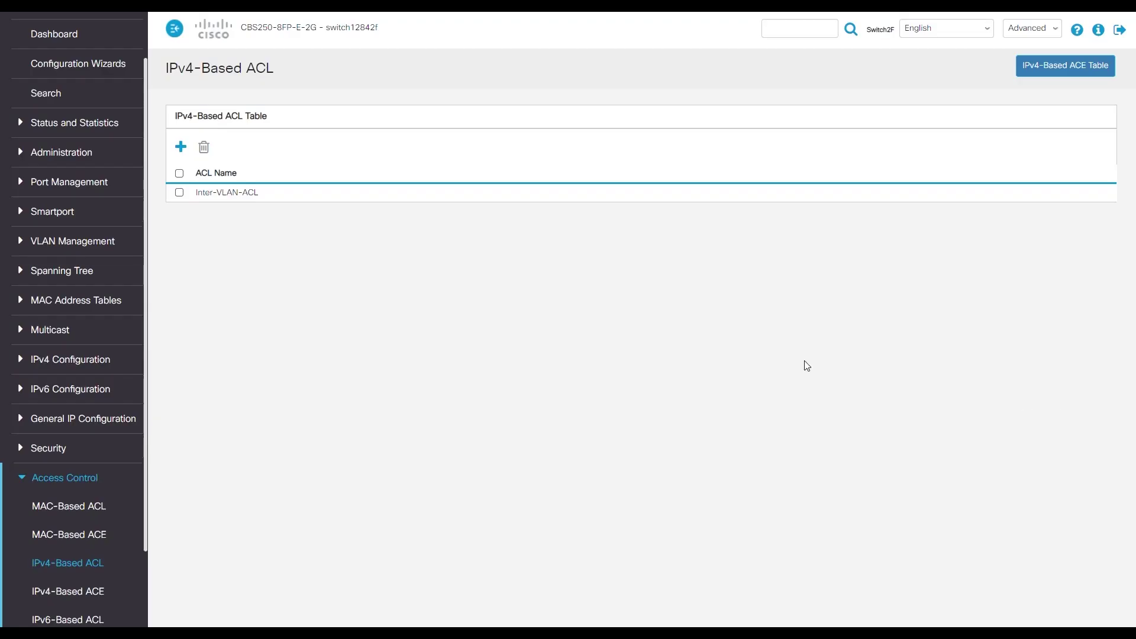
pyautogui.scroll(-2, 134, 544)
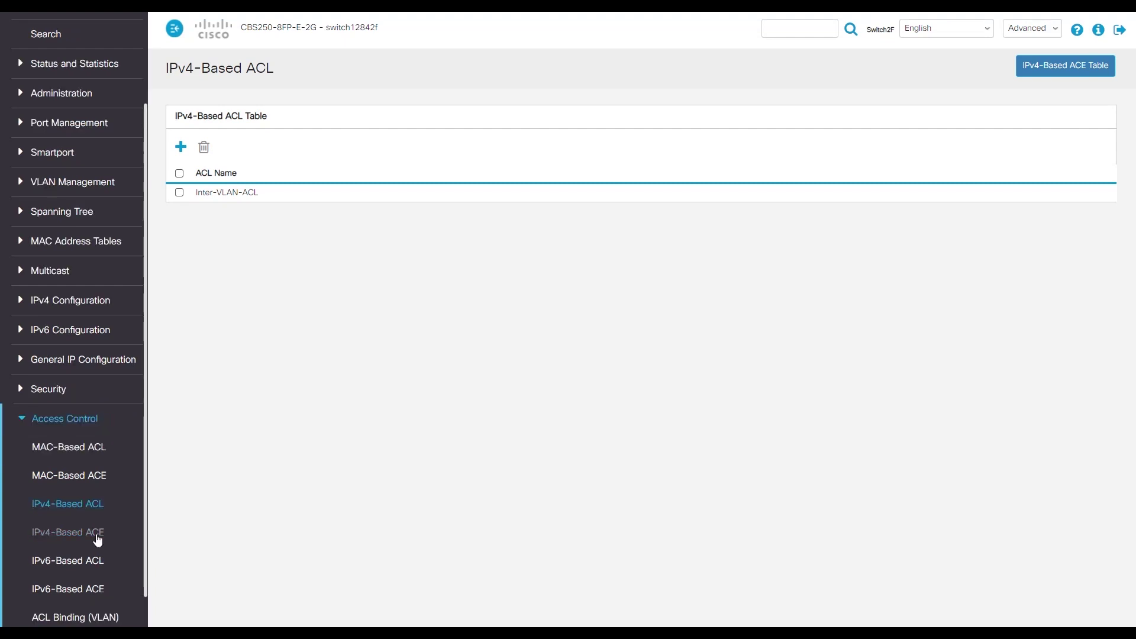
pyautogui.click(98, 536)
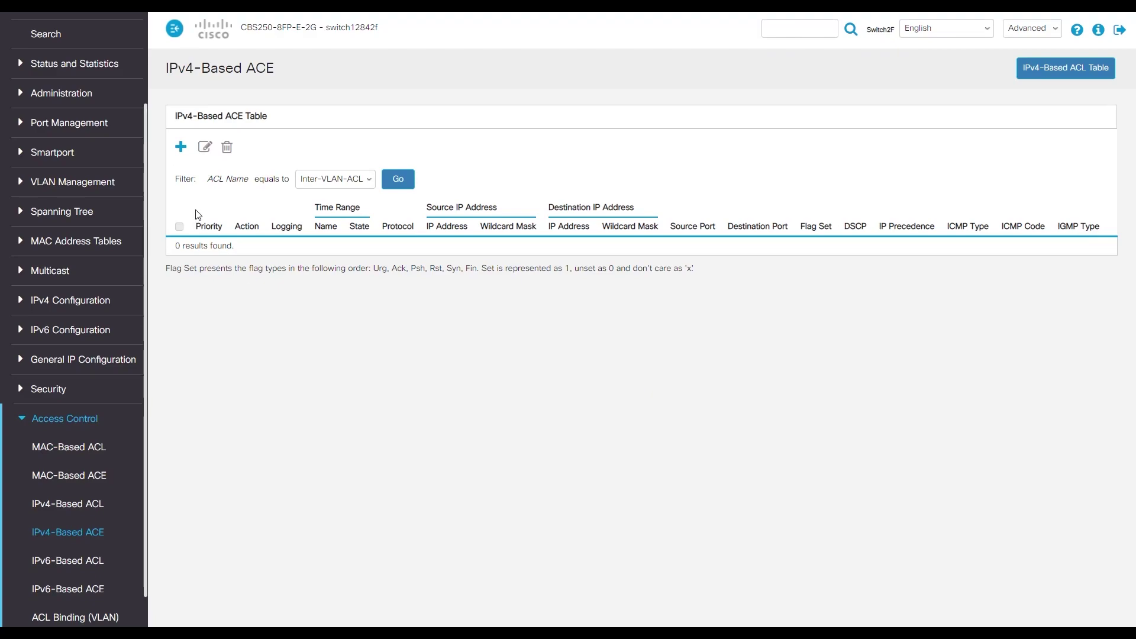
# - Add an Inter-VLAN-ACL rule with Action Deny and priority 10
pyautogui.click(180, 147)
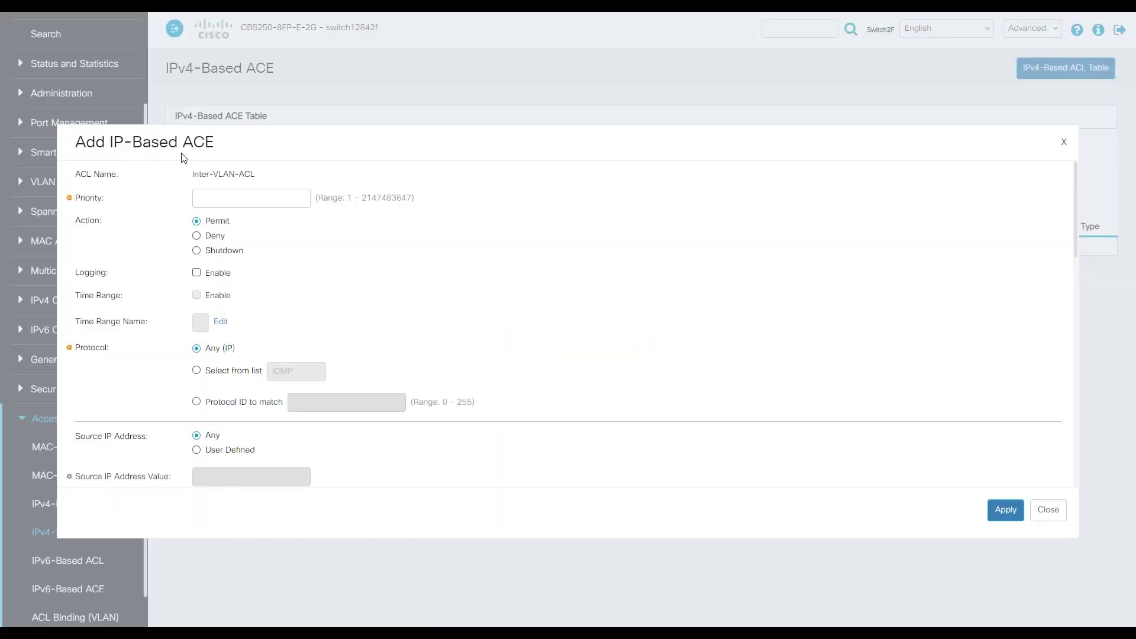
pyautogui.click(197, 239)
pyautogui.click(218, 201)
pyautogui.write('10')
# - Set the rule's source to user-defined 192.168.10.0 with wildcard 0.0.0.255
pyautogui.click(230, 450)
pyautogui.click(233, 477)
pyautogui.write('192.16')
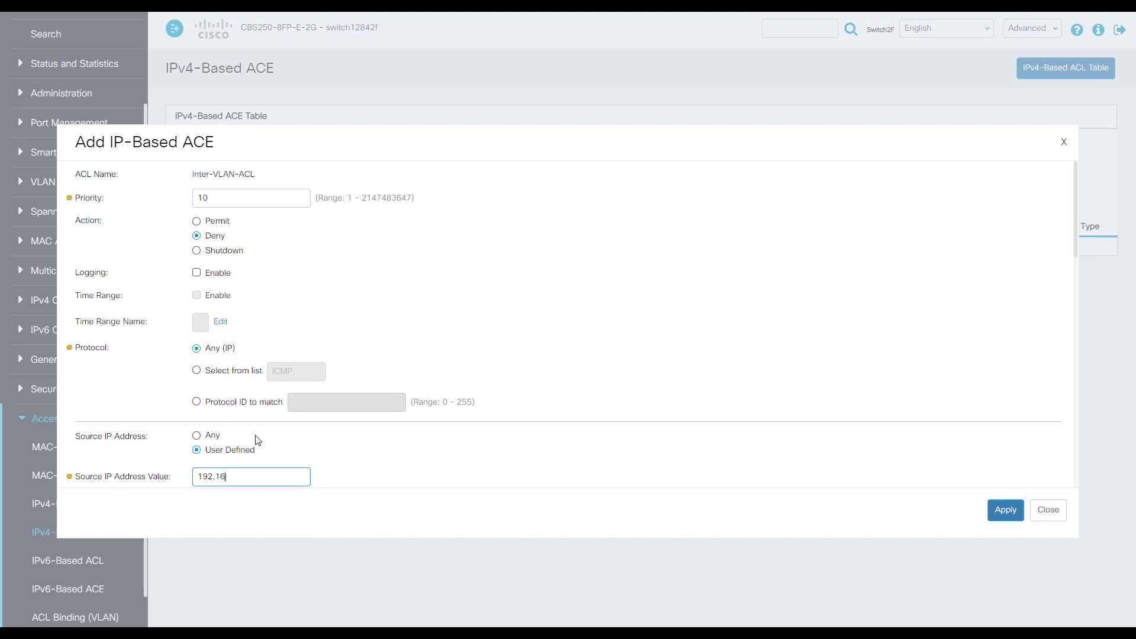
pyautogui.write('8.10.0')
pyautogui.scroll(-3, 406, 461)
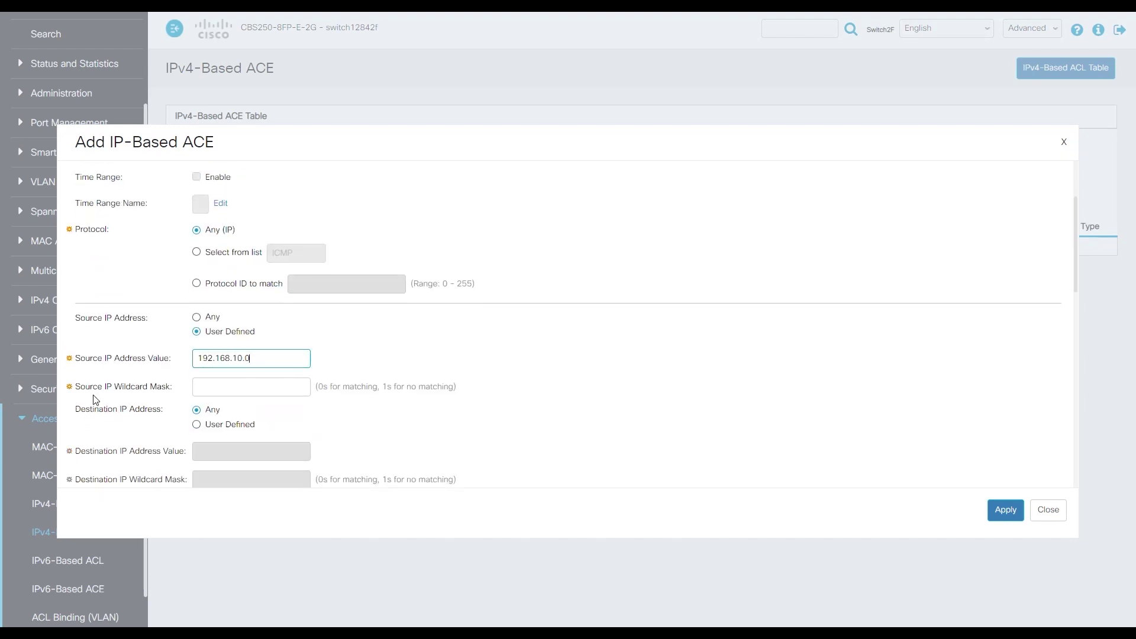
pyautogui.click(227, 327)
pyautogui.write('0.')
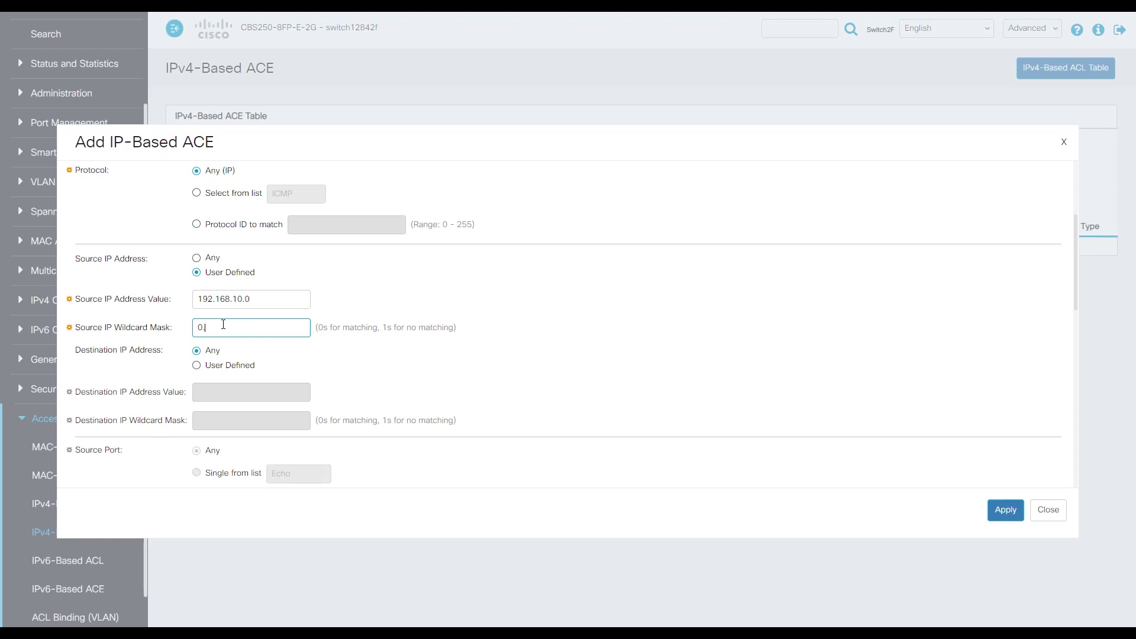
pyautogui.write('0.0.255')
# - Set destination to user-defined 192.168.20.0 with wildcard 0.0.0.255 and apply the rule
pyautogui.click(196, 365)
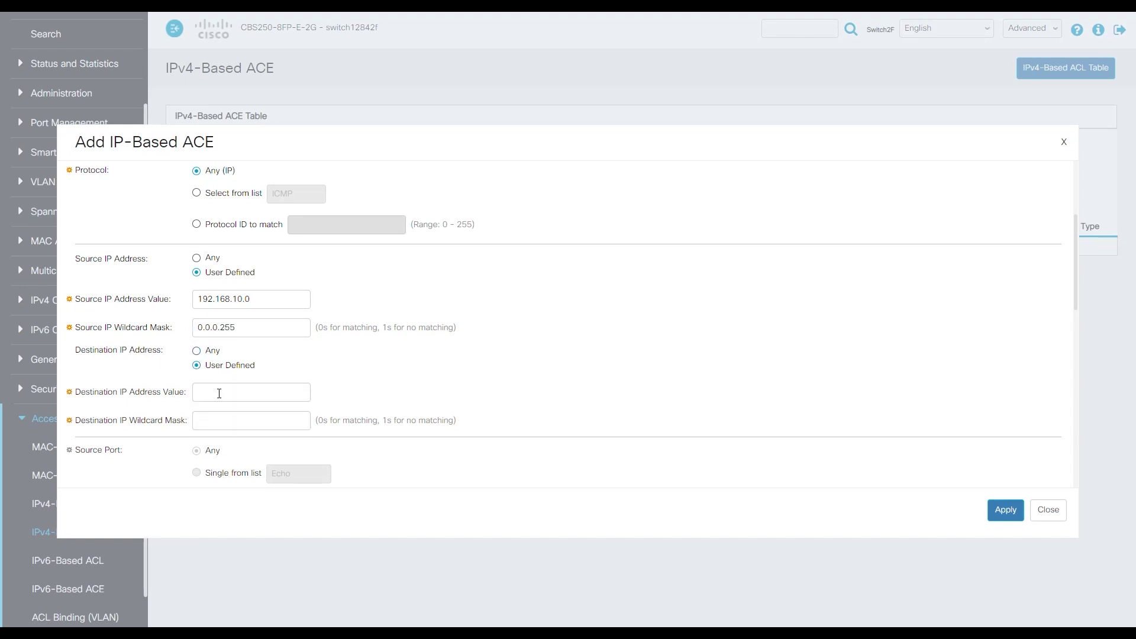
pyautogui.click(219, 392)
pyautogui.write('192.168.20.0')
pyautogui.click(212, 425)
pyautogui.write('0.0.0.')
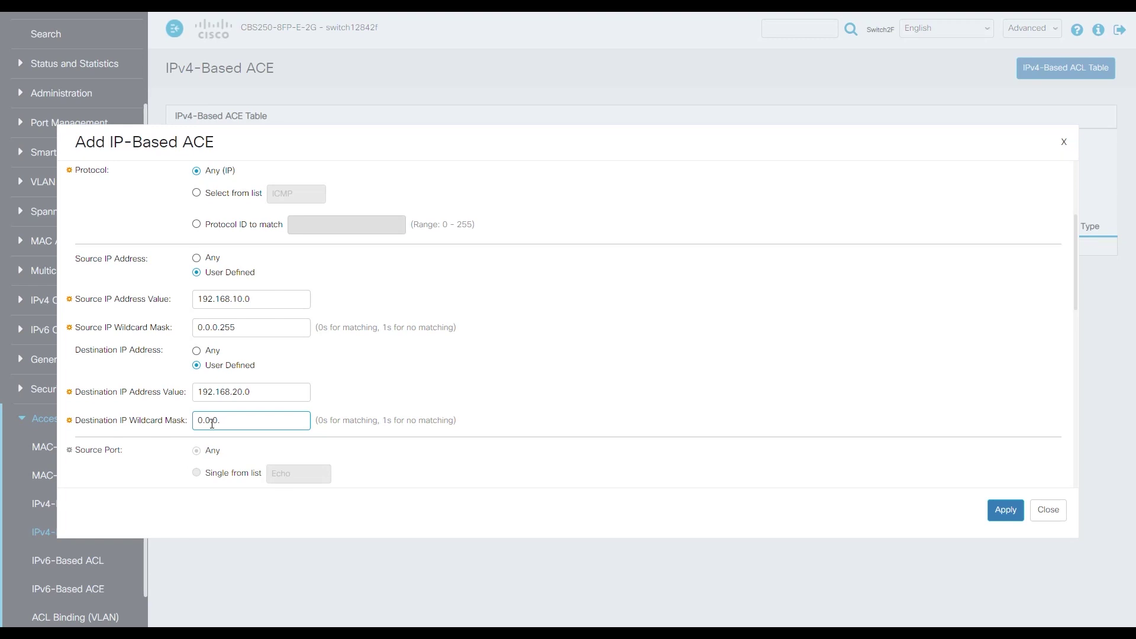
pyautogui.write('255')
pyautogui.scroll(-1, 379, 459)
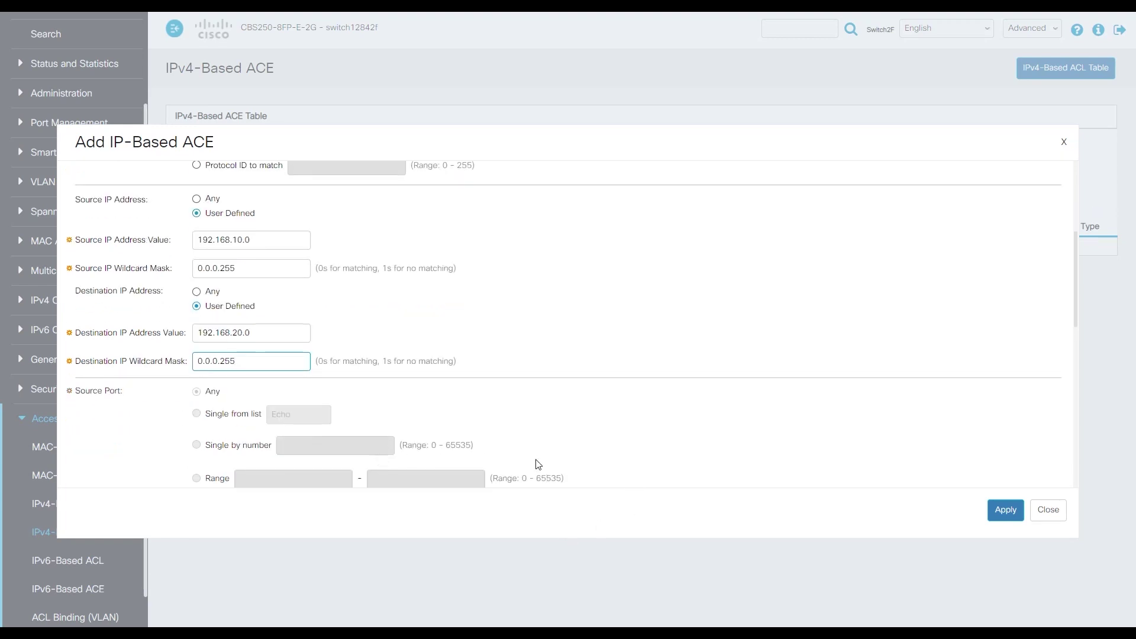
pyautogui.scroll(-4, 644, 444)
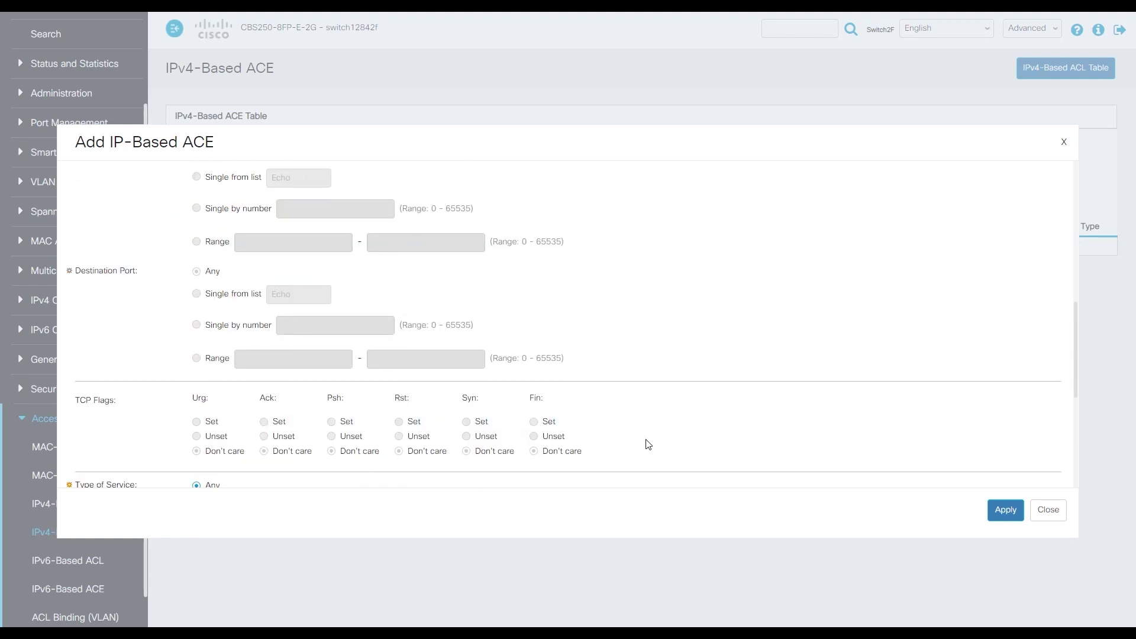
pyautogui.scroll(-1, 648, 445)
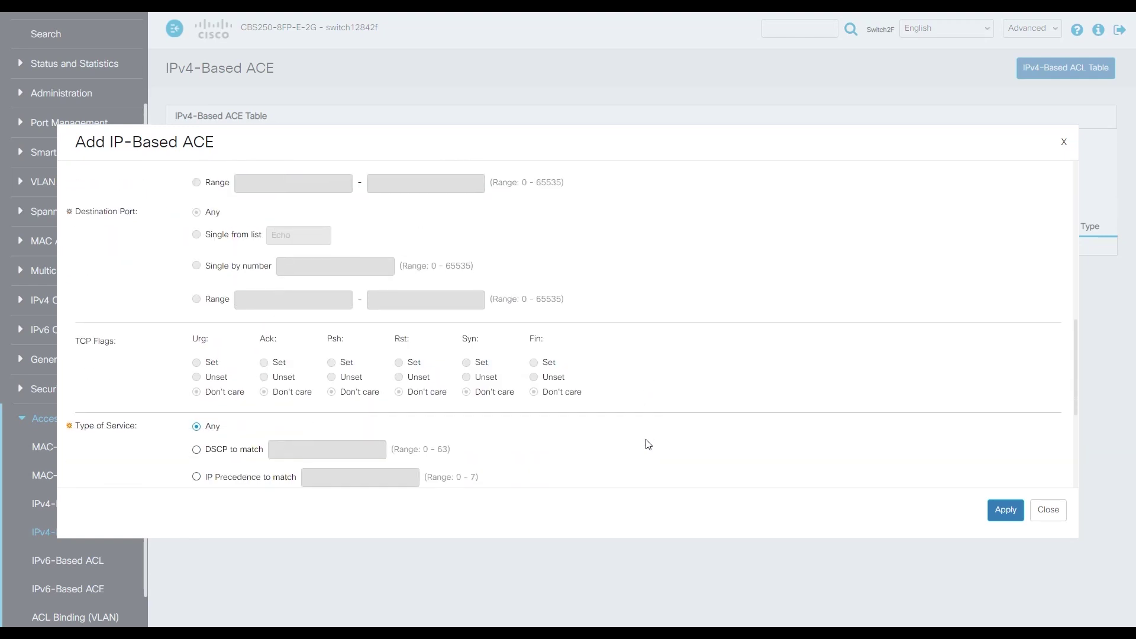
pyautogui.scroll(-4, 648, 444)
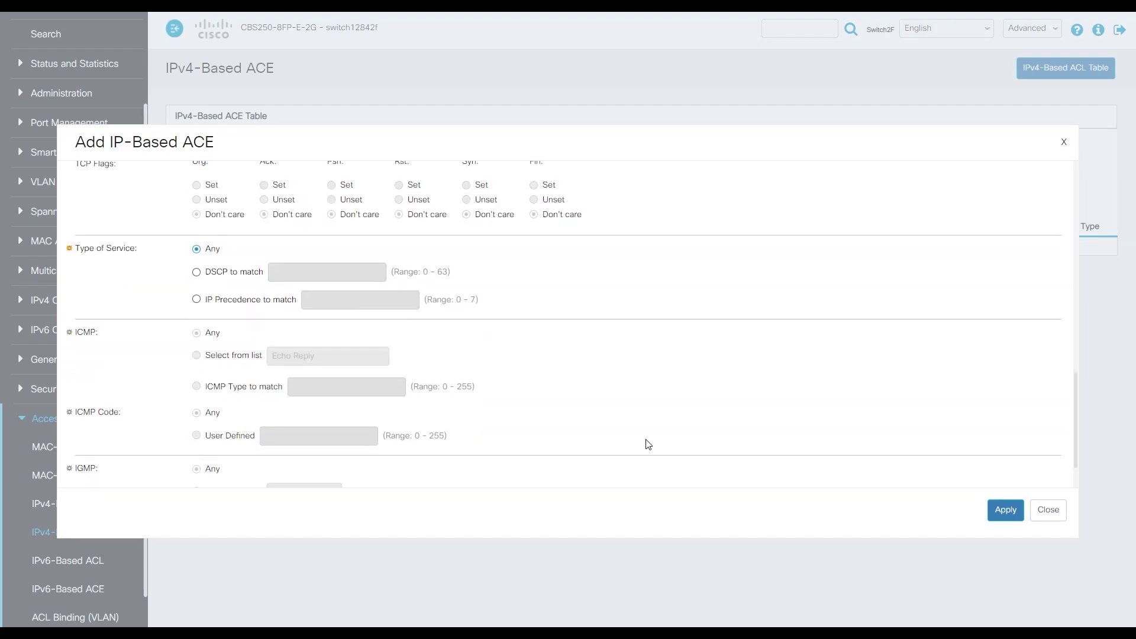
pyautogui.click(1005, 510)
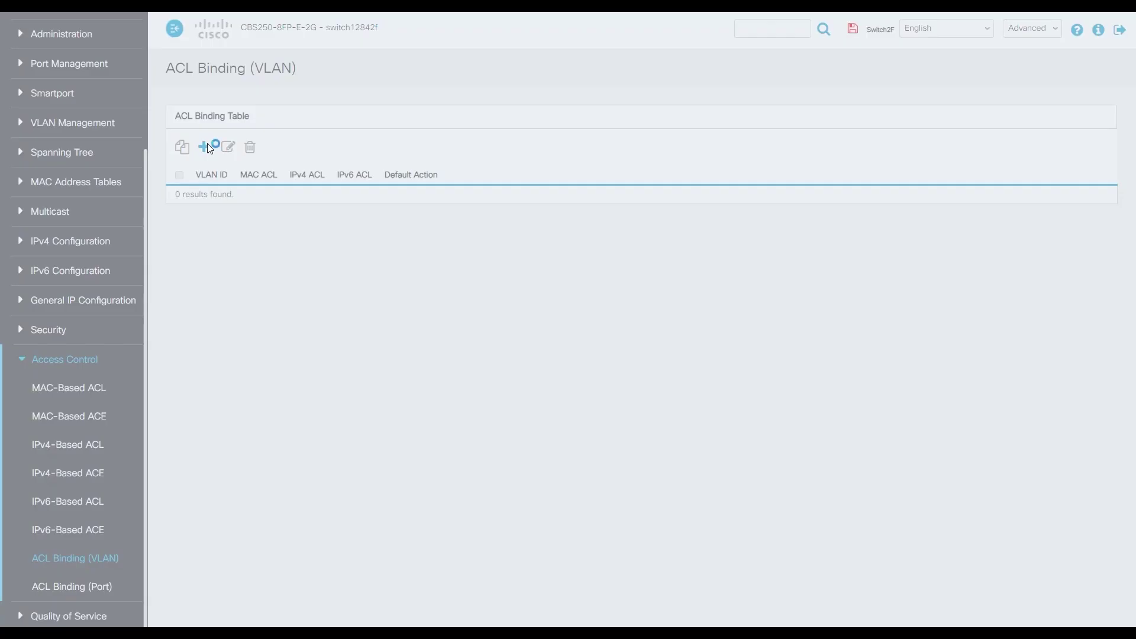
# - Bind Inter-VLAN-ACL as the IPv4-based ACL to VLAN 1
pyautogui.click(207, 143)
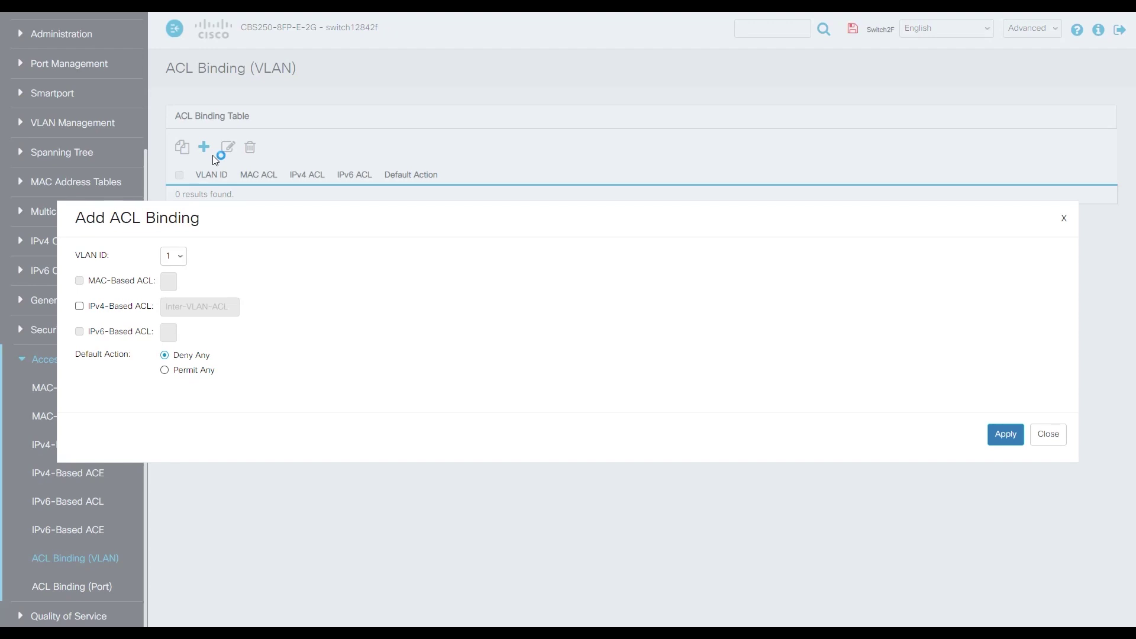
pyautogui.click(79, 306)
pyautogui.click(1005, 434)
# - Add Inter-VLAN-ACL bindings for VLAN 10 and VLAN 30
pyautogui.click(204, 147)
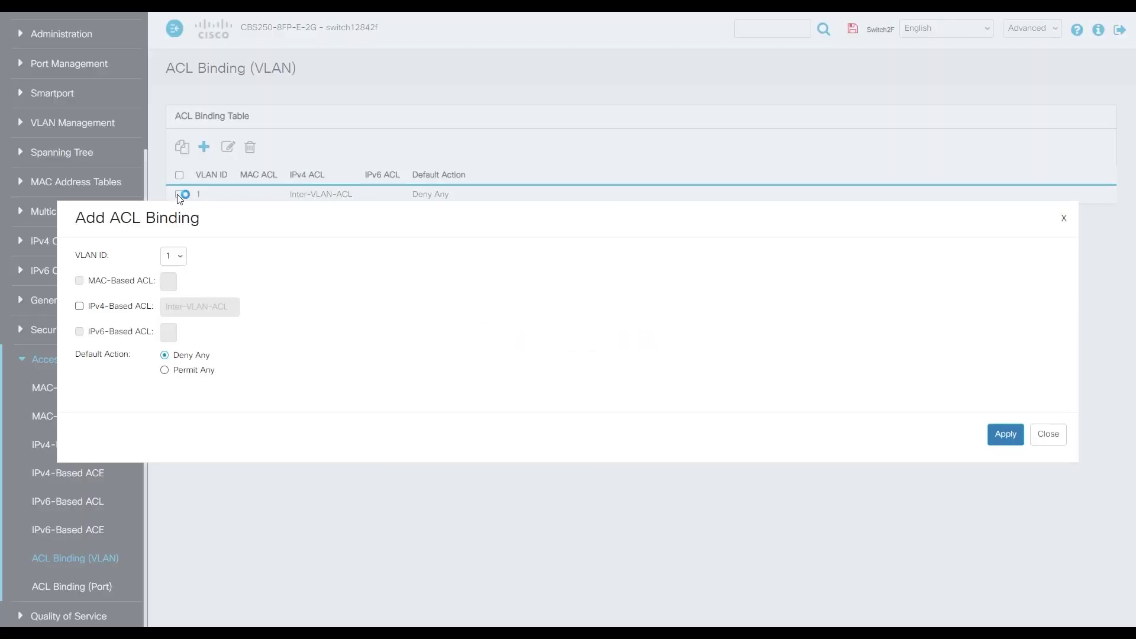
pyautogui.click(173, 256)
pyautogui.click(170, 280)
pyautogui.click(79, 306)
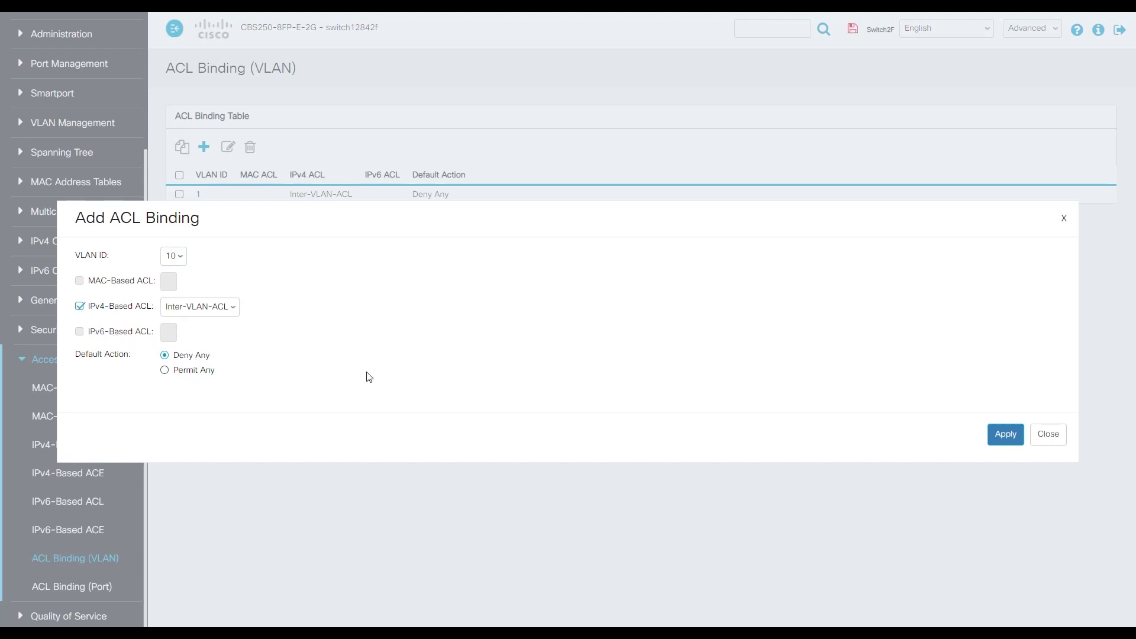
pyautogui.click(1006, 434)
pyautogui.click(204, 147)
pyautogui.click(1010, 443)
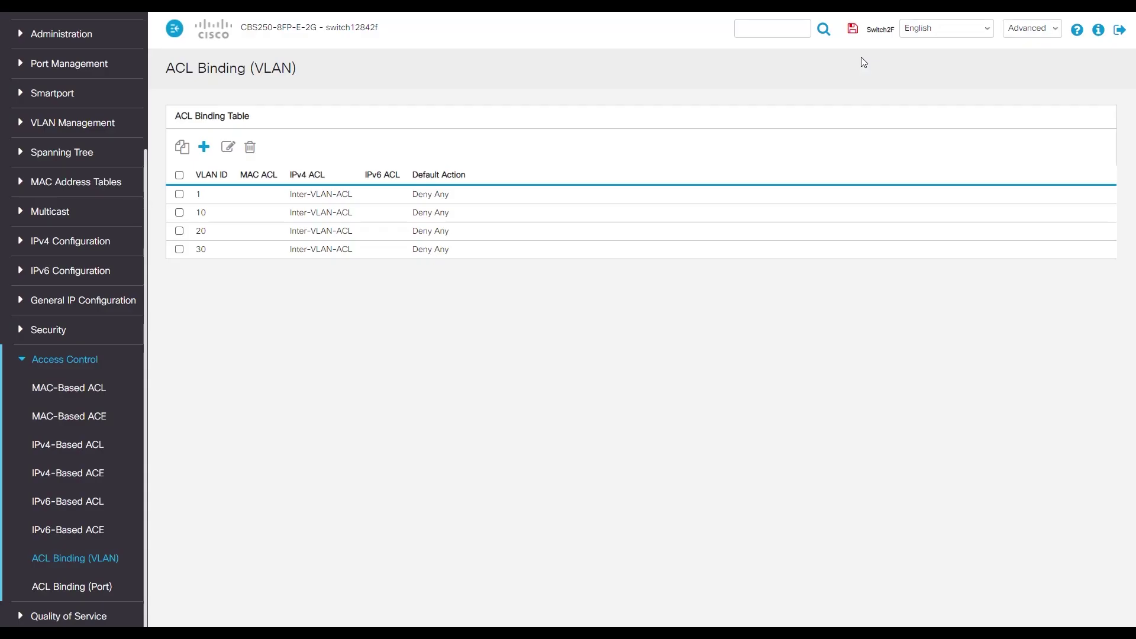